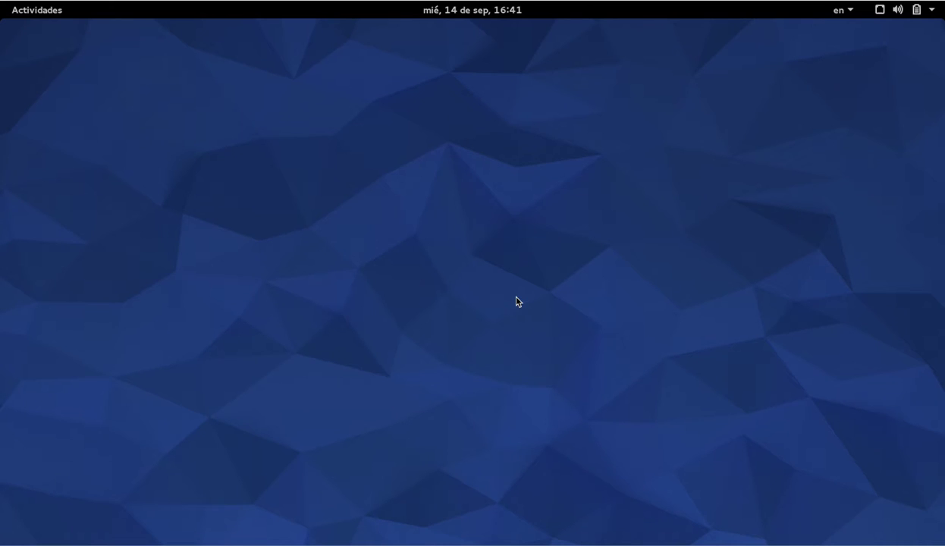
Open practica3-notas.ods from the Documentos/Calc folder using the Files manager
{"action": "left_click", "coordinate": [35, 14]}
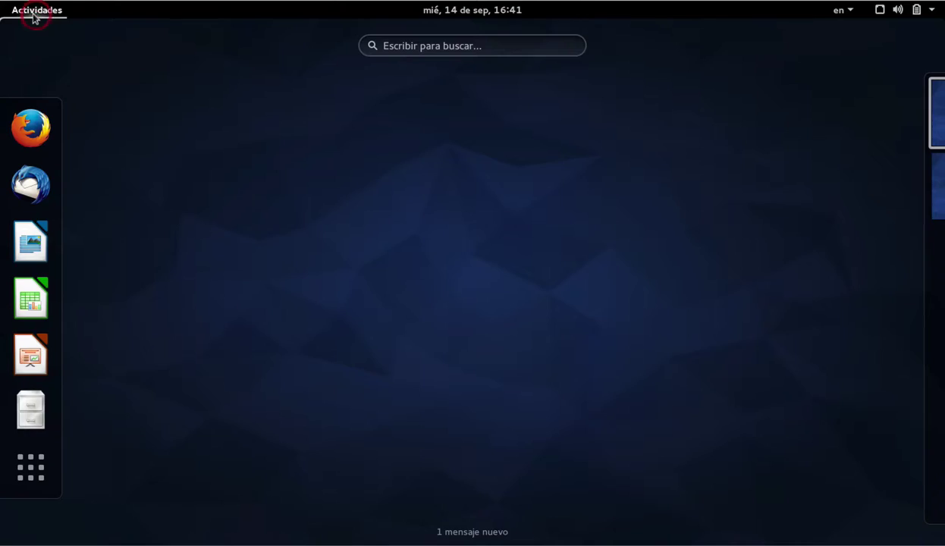
{"action": "left_click", "coordinate": [29, 414]}
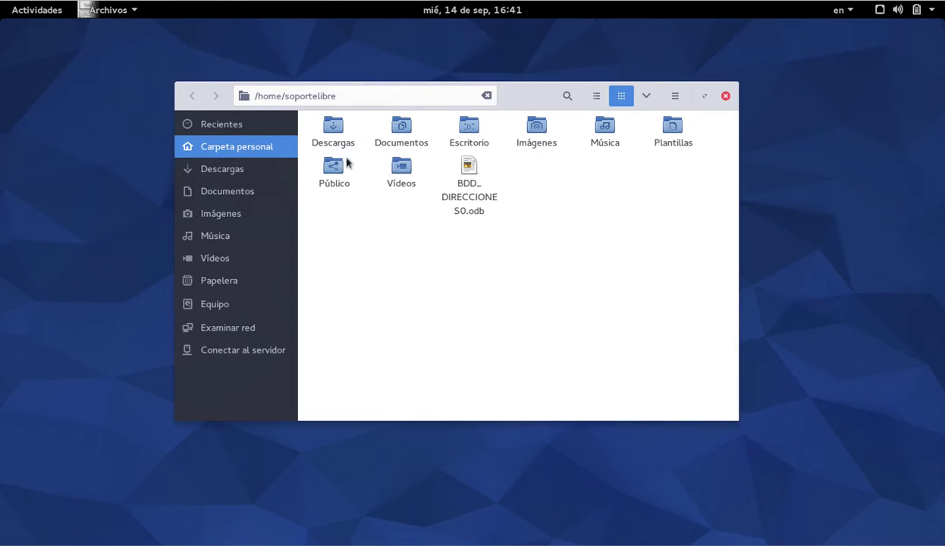
{"action": "double_click", "coordinate": [396, 127]}
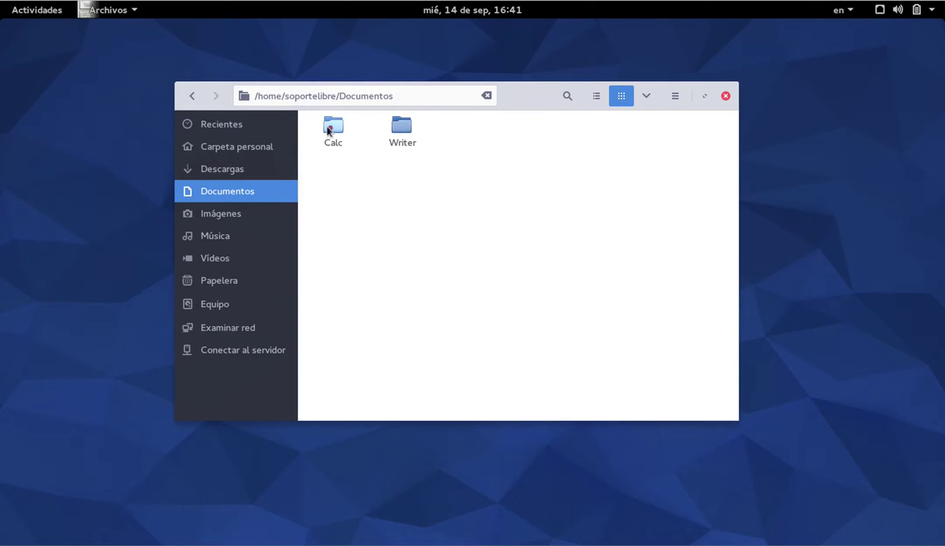
{"action": "double_click", "coordinate": [330, 129]}
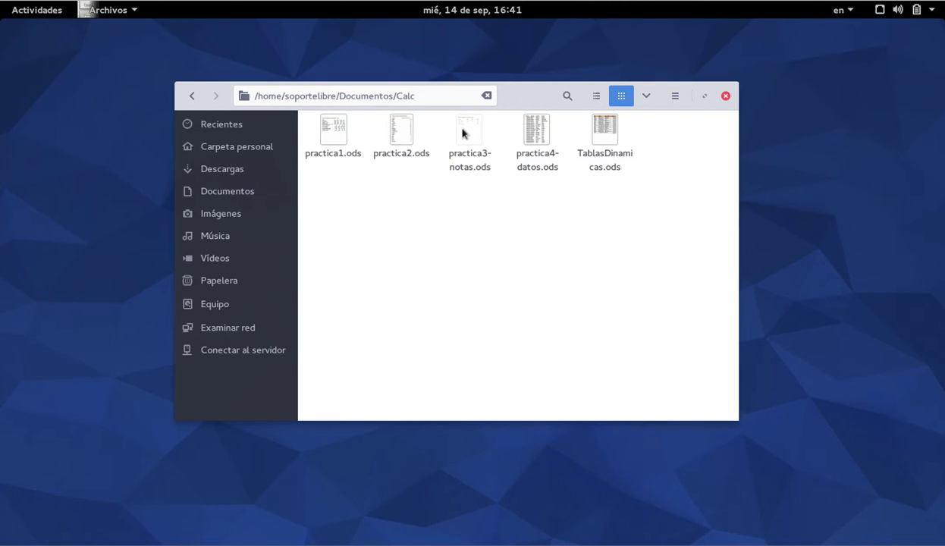
{"action": "double_click", "coordinate": [466, 133]}
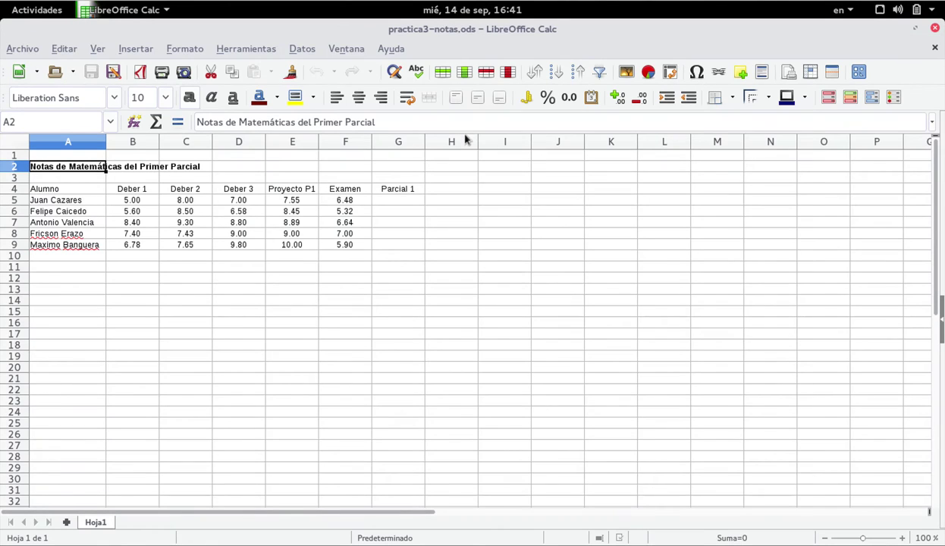
Zoom the sheet to 140% and select cell G6 in the Parcial 1 column
{"action": "left_click", "coordinate": [902, 538]}
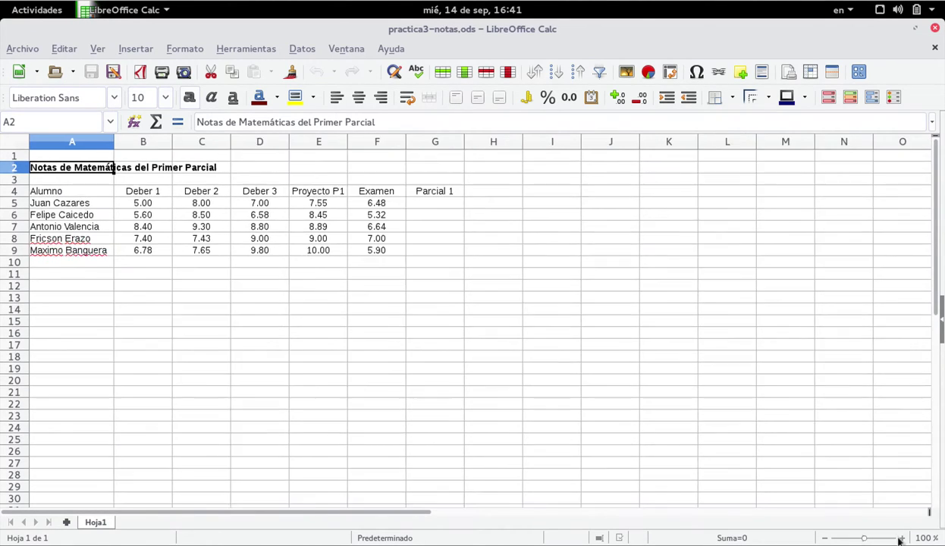
{"action": "left_click", "coordinate": [902, 538]}
{"action": "left_click", "coordinate": [902, 538]}
{"action": "left_click", "coordinate": [902, 538]}
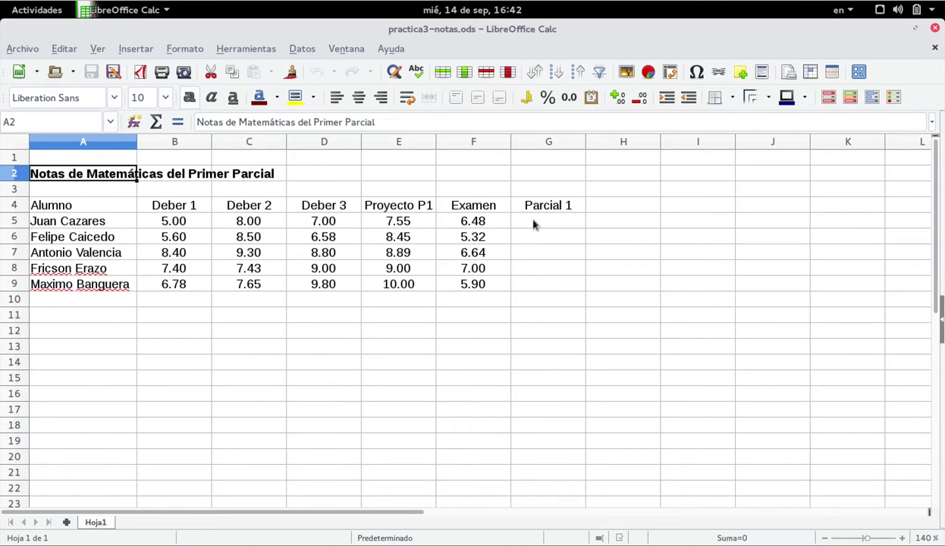
{"action": "left_click", "coordinate": [535, 222]}
{"action": "left_click", "coordinate": [536, 237]}
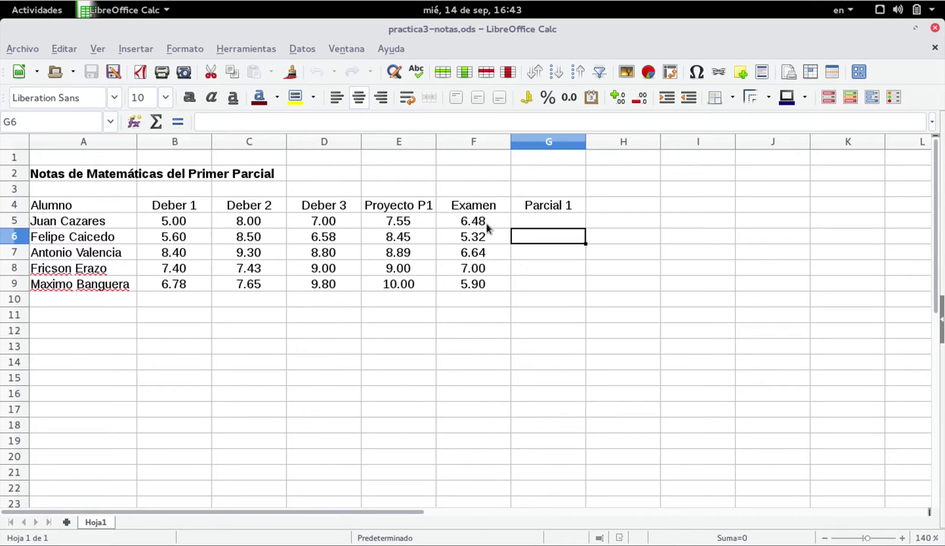
{"action": "left_click", "coordinate": [192, 226]}
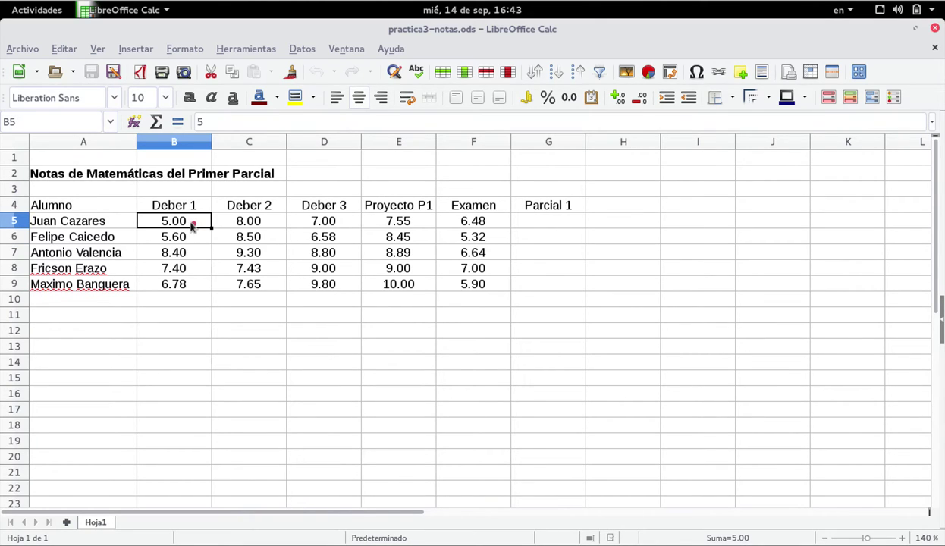
Select the grade range B5:F9 and bring up its Datos > Validez settings
{"action": "left_click_drag", "start_coordinate": [192, 226], "coordinate": [489, 288]}
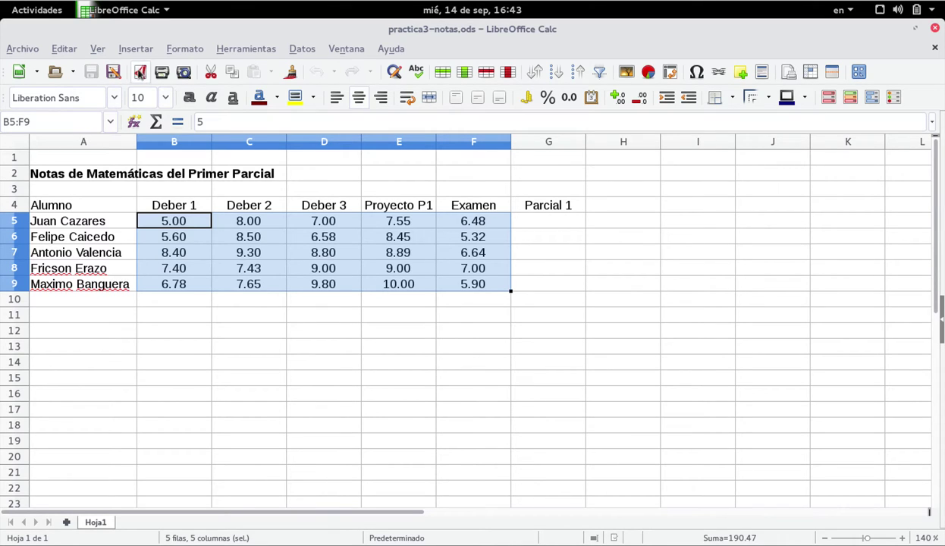
{"action": "left_click", "coordinate": [303, 50]}
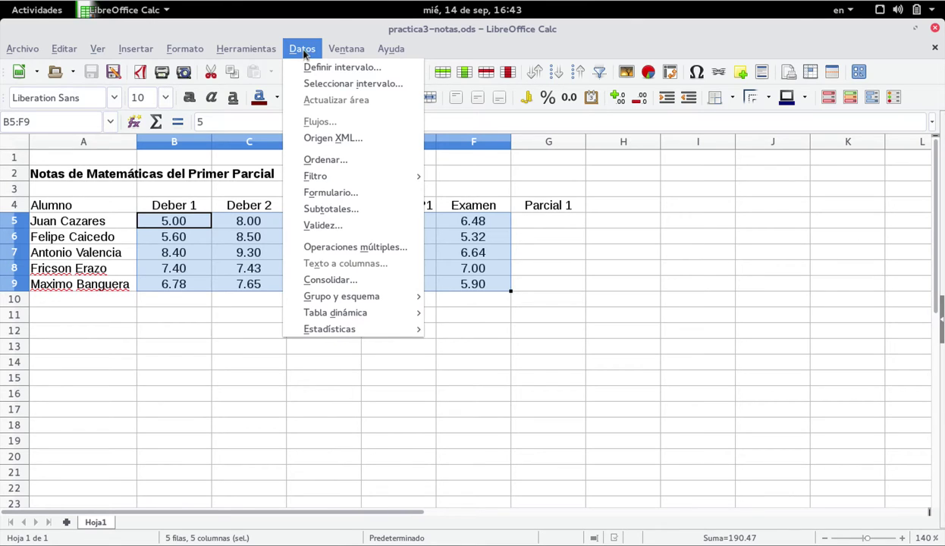
{"action": "left_click", "coordinate": [332, 226]}
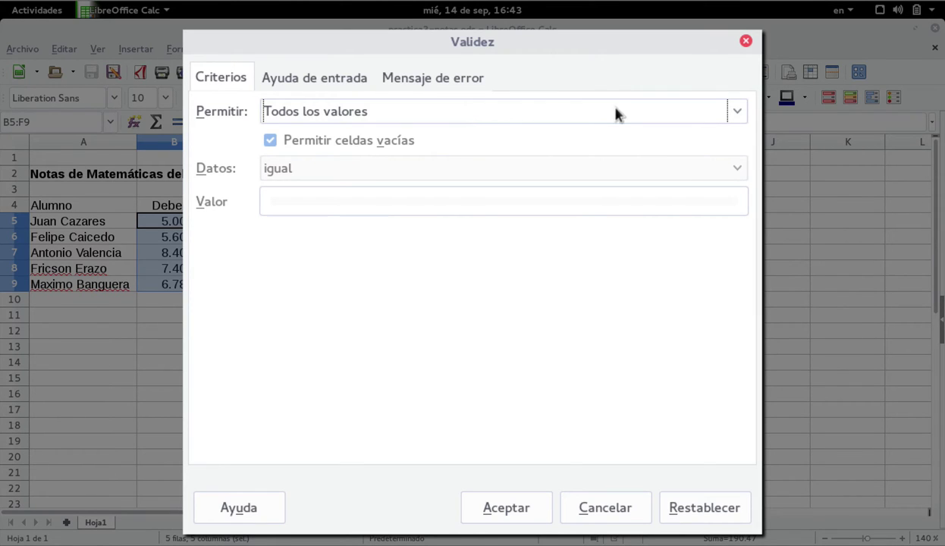
Restrict the grades to decimal values in a valid range from 0.00 to 10.00
{"action": "left_click", "coordinate": [573, 112]}
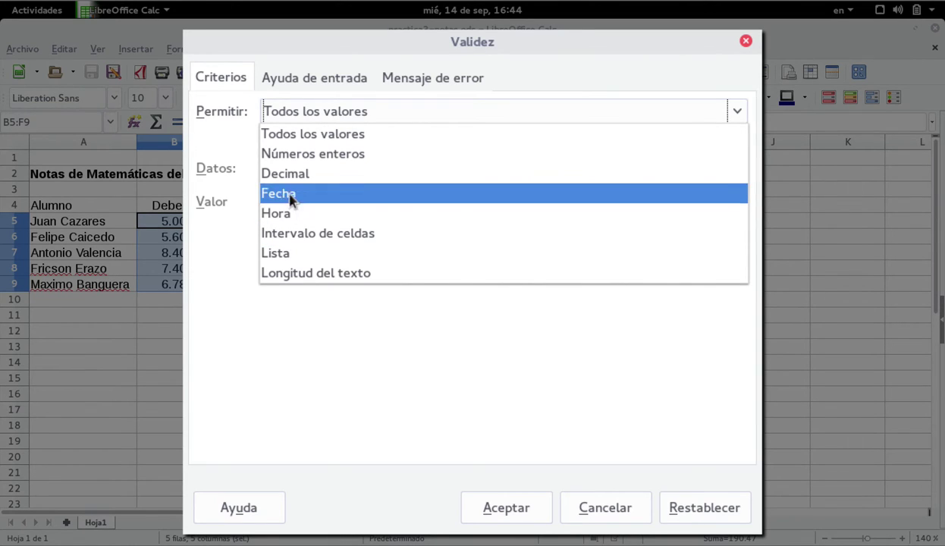
{"action": "left_click", "coordinate": [302, 173]}
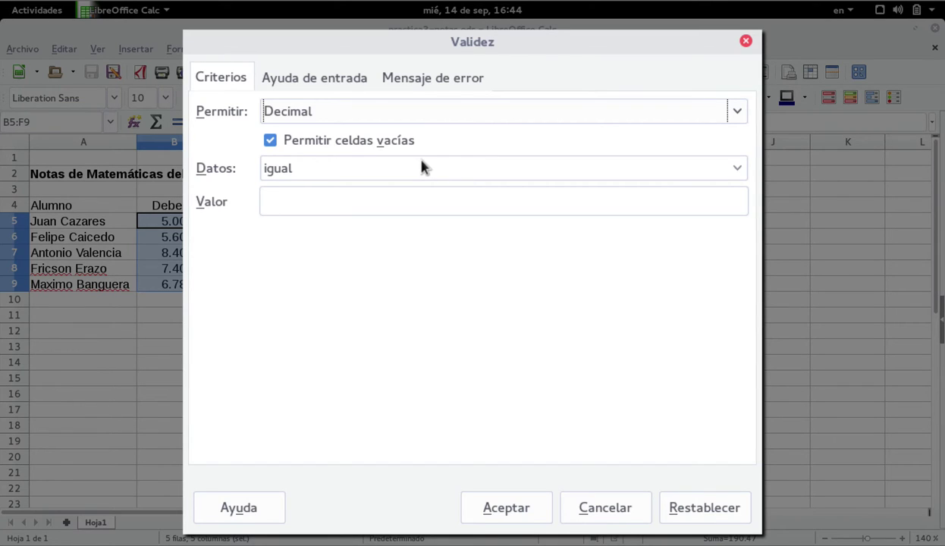
{"action": "left_click", "coordinate": [667, 167]}
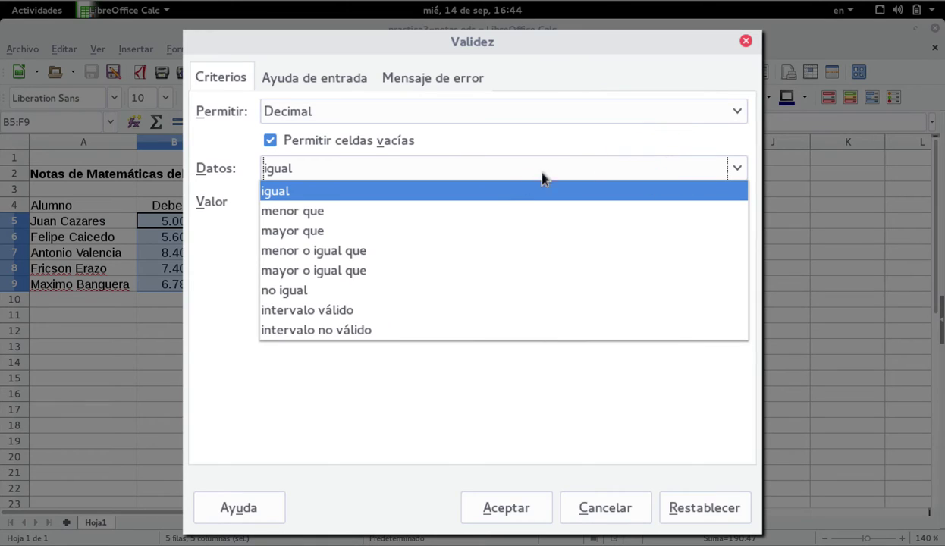
{"action": "left_click", "coordinate": [364, 312]}
{"action": "left_click", "coordinate": [333, 201]}
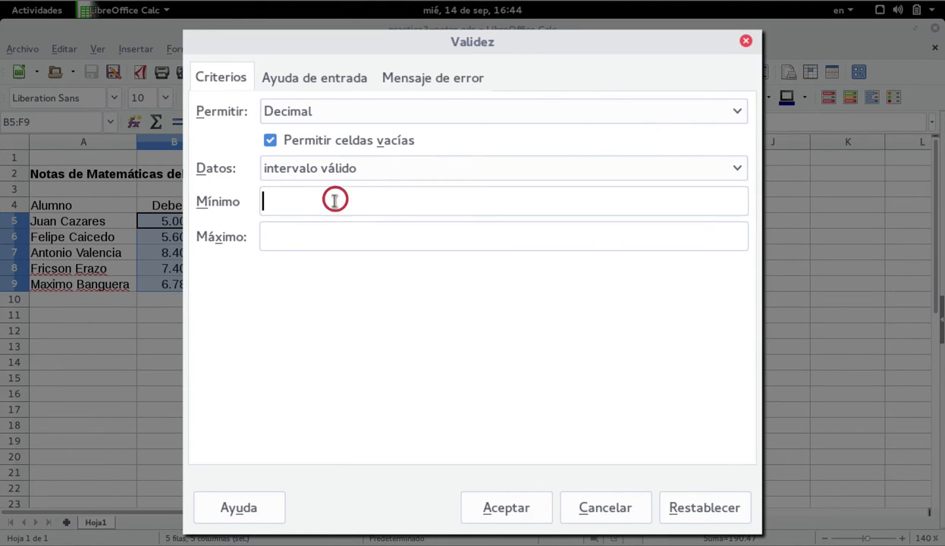
{"action": "type", "text": "0.00"}
{"action": "left_click", "coordinate": [303, 237]}
{"action": "type", "text": "10."}
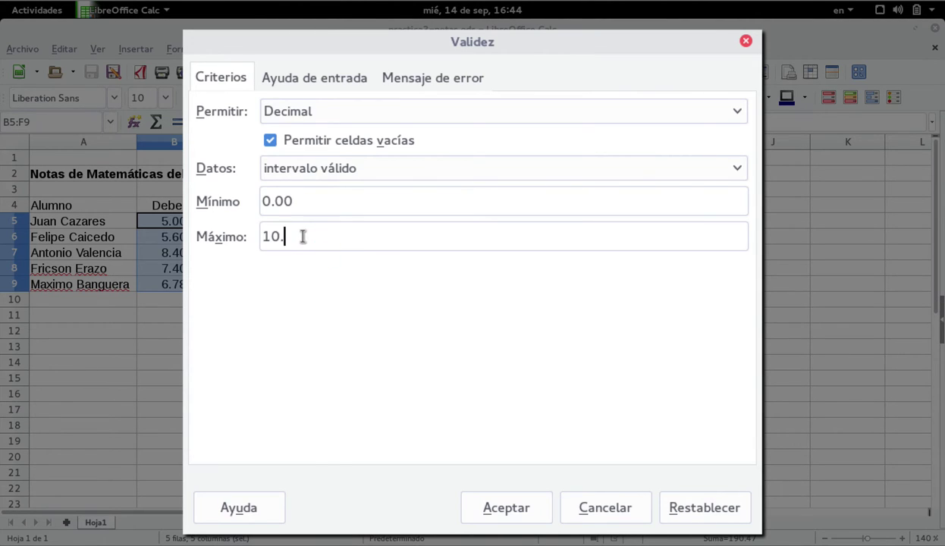
{"action": "type", "text": "00"}
{"action": "left_click", "coordinate": [330, 82]}
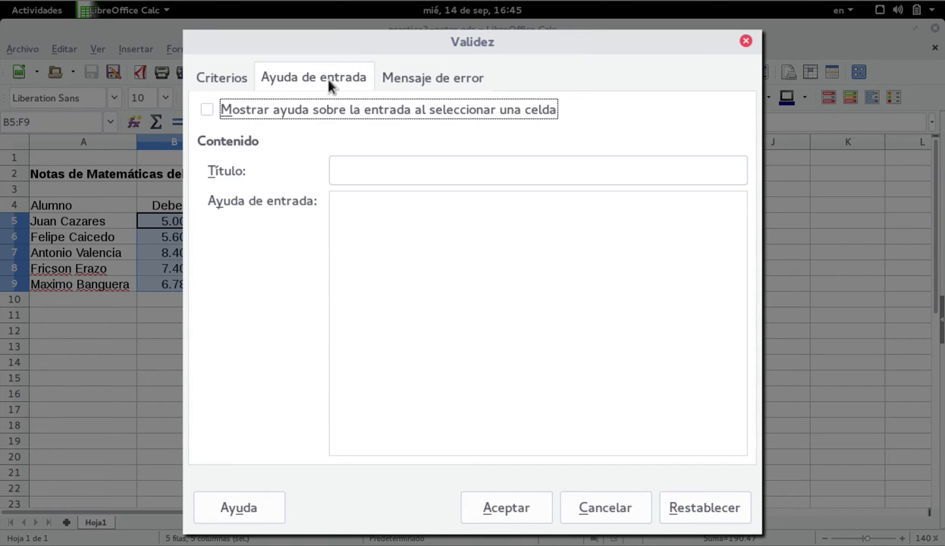
Turn on input help titled 'AYUDA' saying 'Se debe ingresar únicamente valores numericos entre 0 y 10'
{"action": "left_click", "coordinate": [206, 110]}
{"action": "left_click", "coordinate": [346, 165]}
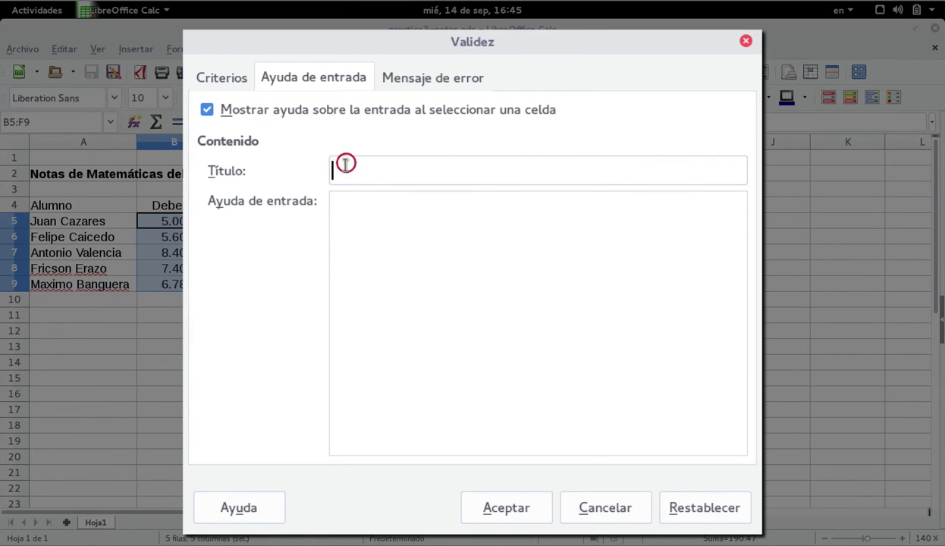
{"action": "type", "text": "Ayuda"}
{"action": "key", "text": "BackSpace"}
{"action": "key", "text": "BackSpace"}
{"action": "key", "text": "BackSpace"}
{"action": "key", "text": "BackSpace"}
{"action": "type", "text": "YUDA"}
{"action": "key", "text": "Tab"}
{"action": "type", "text": "Se debe ingresar "}
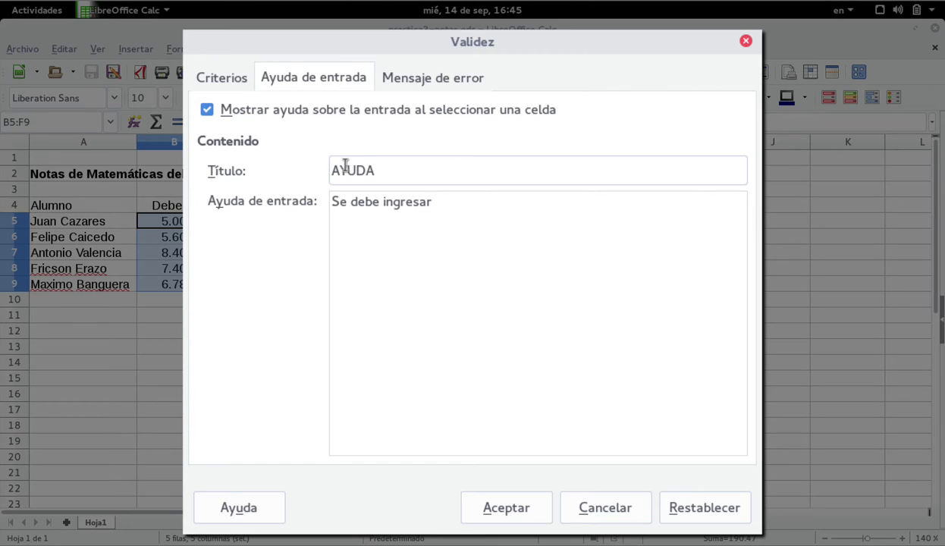
{"action": "type", "text": "únicamente v"}
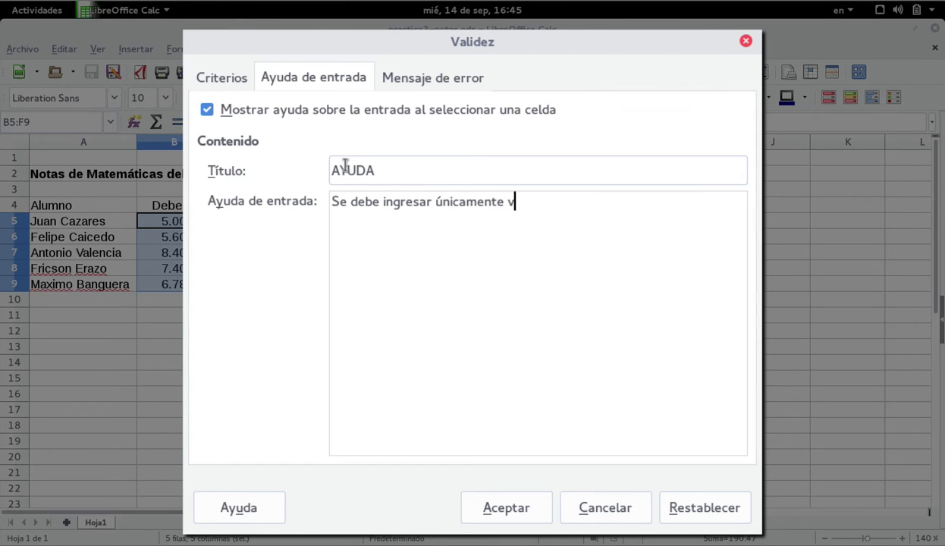
{"action": "type", "text": "alores nume"}
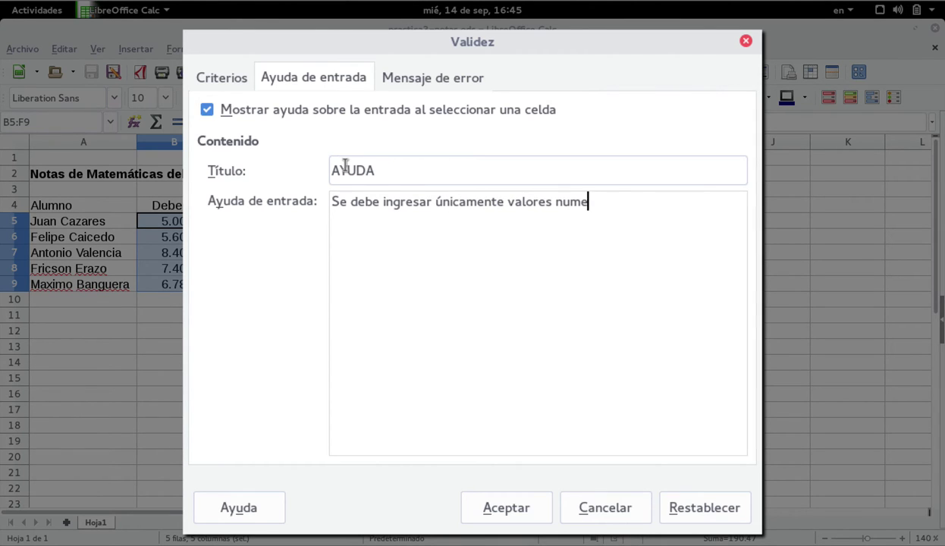
{"action": "type", "text": "ricos entre 0 y "}
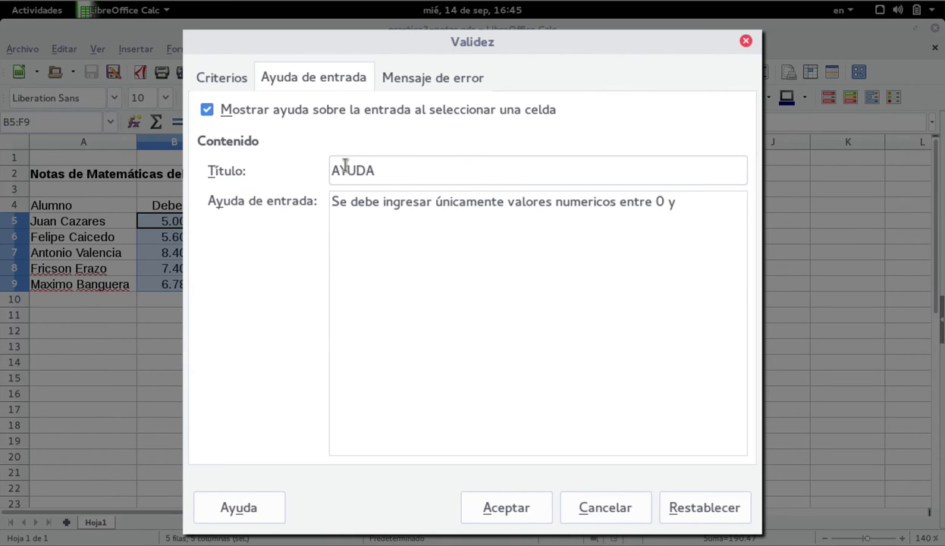
{"action": "type", "text": "10"}
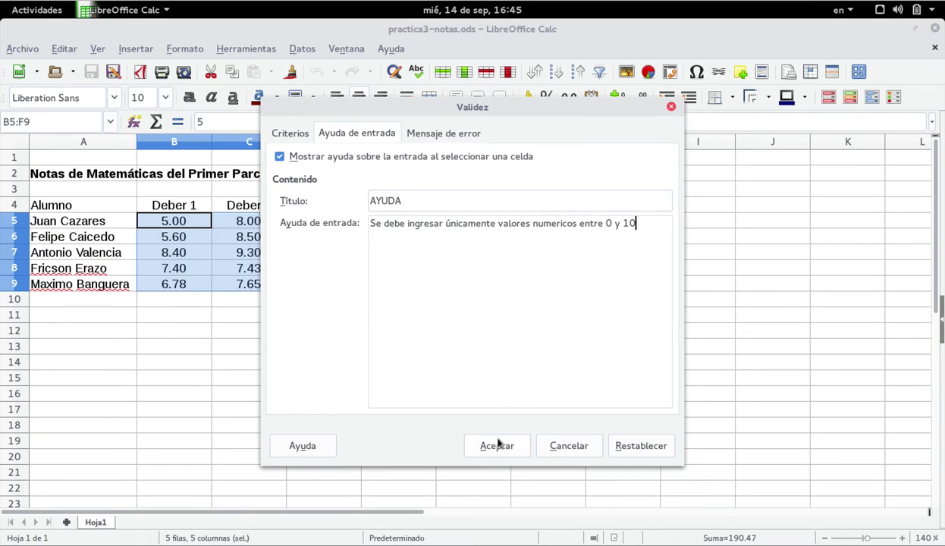
{"action": "left_click", "coordinate": [502, 447]}
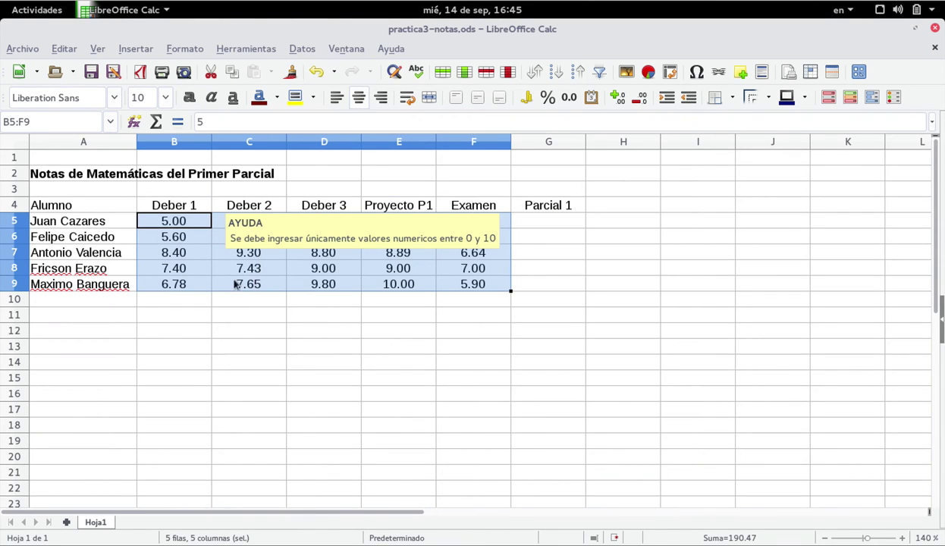
{"action": "left_click", "coordinate": [182, 279]}
{"action": "left_click", "coordinate": [186, 225]}
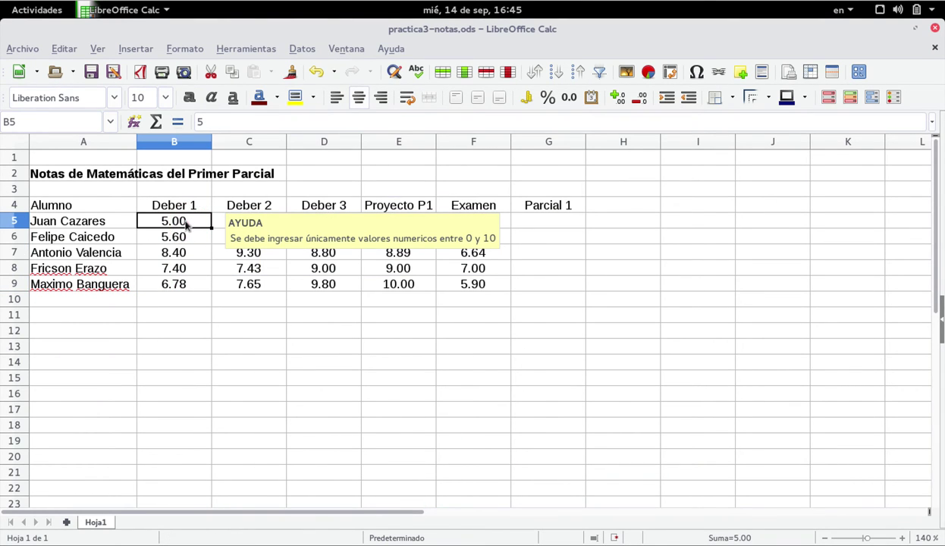
{"action": "left_click", "coordinate": [293, 270]}
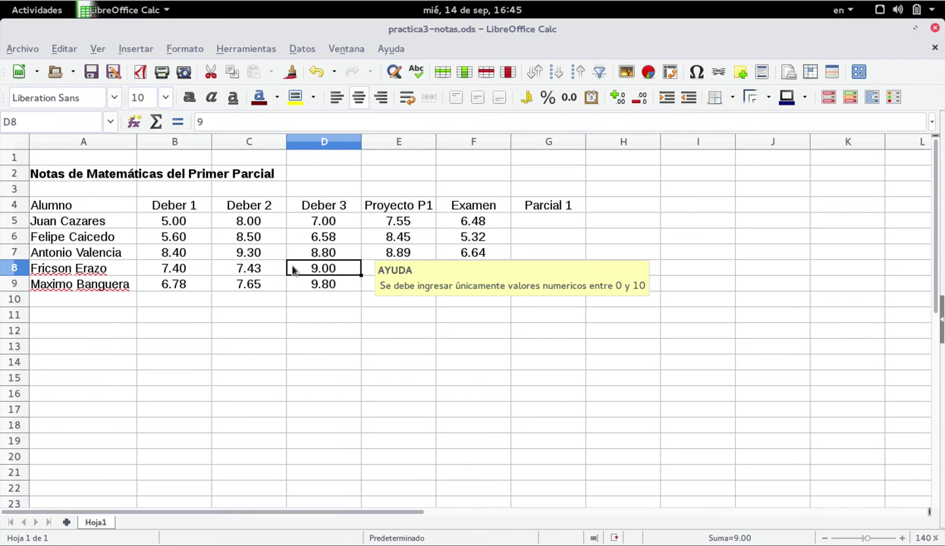
{"action": "key", "text": "Right"}
{"action": "key", "text": "Right"}
{"action": "key", "text": "Up"}
{"action": "key", "text": "Up"}
{"action": "key", "text": "Up"}
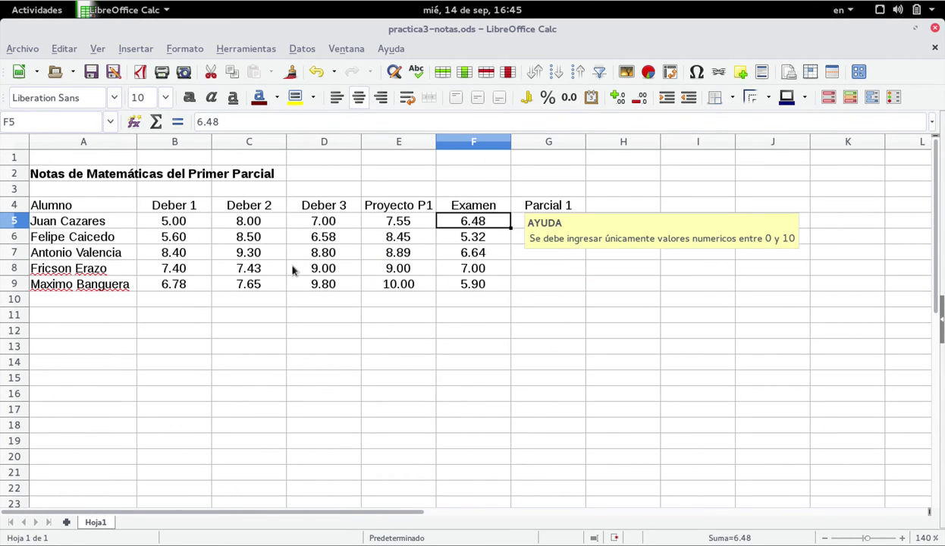
{"action": "key", "text": "Left"}
{"action": "key", "text": "Left"}
{"action": "key", "text": "Left"}
{"action": "key", "text": "Left"}
{"action": "key", "text": "Left"}
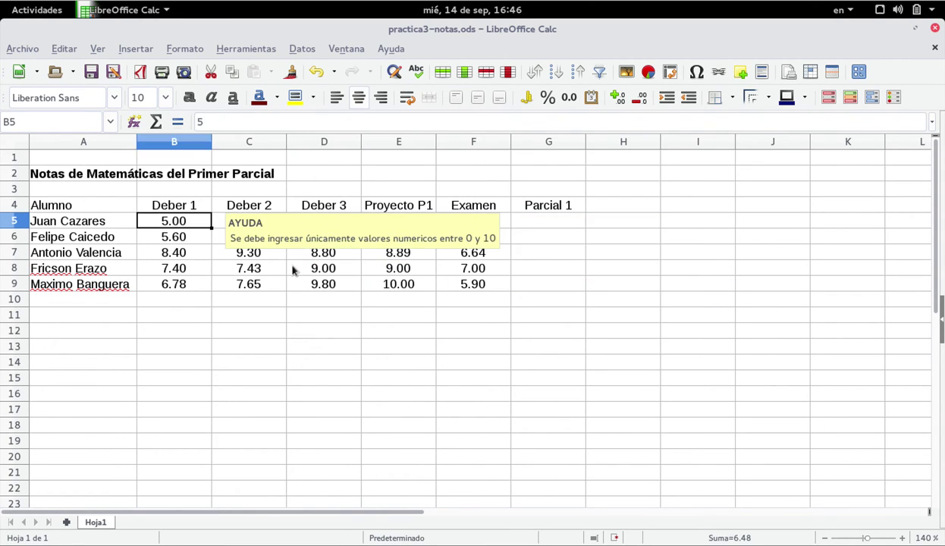
{"action": "key", "text": "Down"}
{"action": "key", "text": "Right"}
{"action": "key", "text": "Up"}
{"action": "key", "text": "Down"}
{"action": "key", "text": "Right"}
{"action": "key", "text": "Right"}
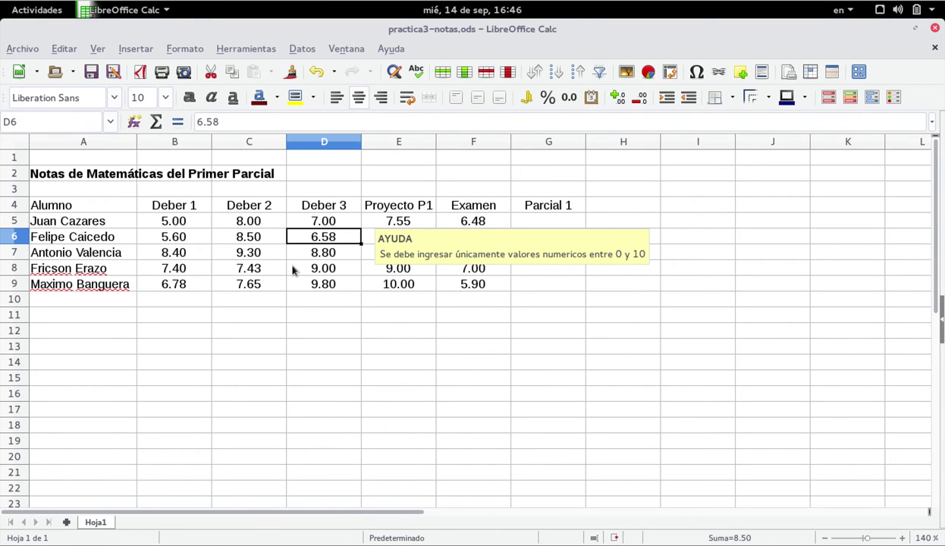
{"action": "key", "text": "Right"}
{"action": "key", "text": "Down"}
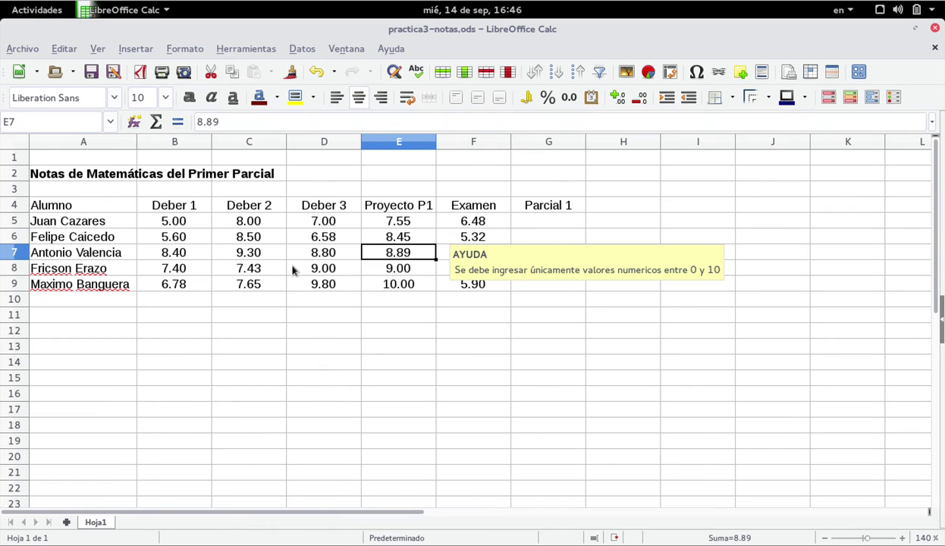
{"action": "key", "text": "Right"}
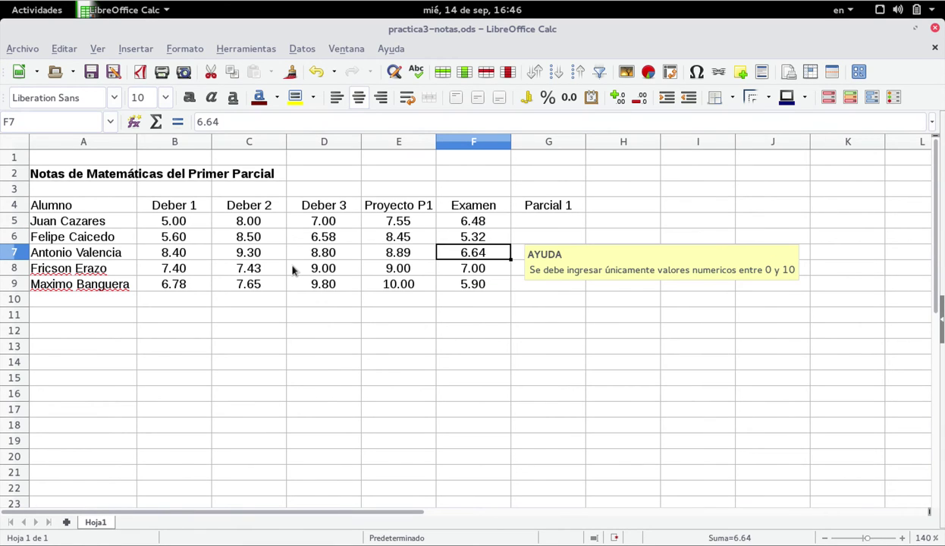
{"action": "key", "text": "Up"}
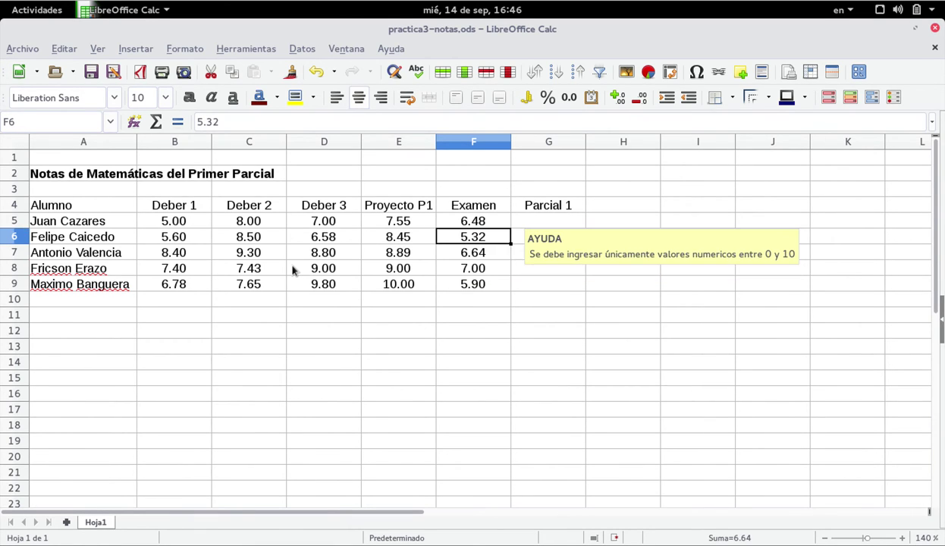
{"action": "key", "text": "Up"}
{"action": "key", "text": "Left"}
{"action": "key", "text": "Left"}
{"action": "key", "text": "Left"}
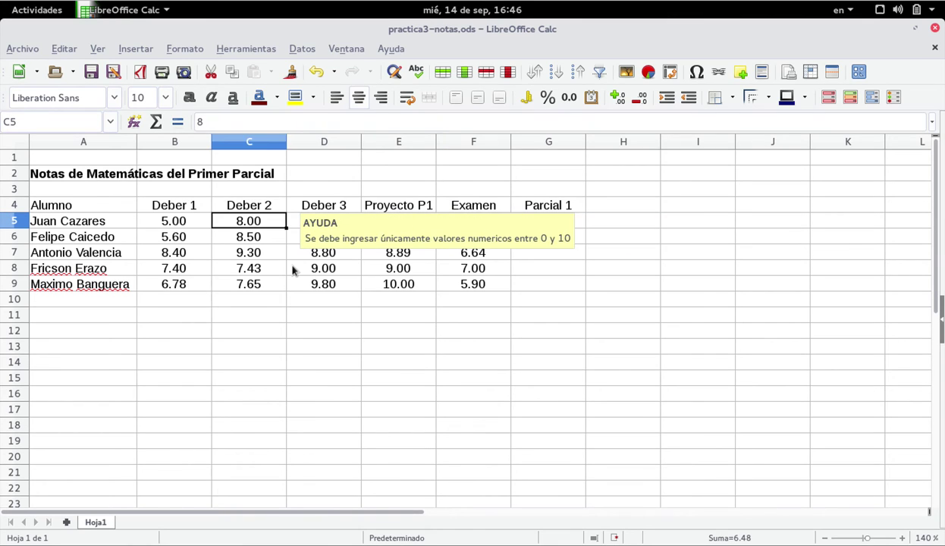
{"action": "key", "text": "Left"}
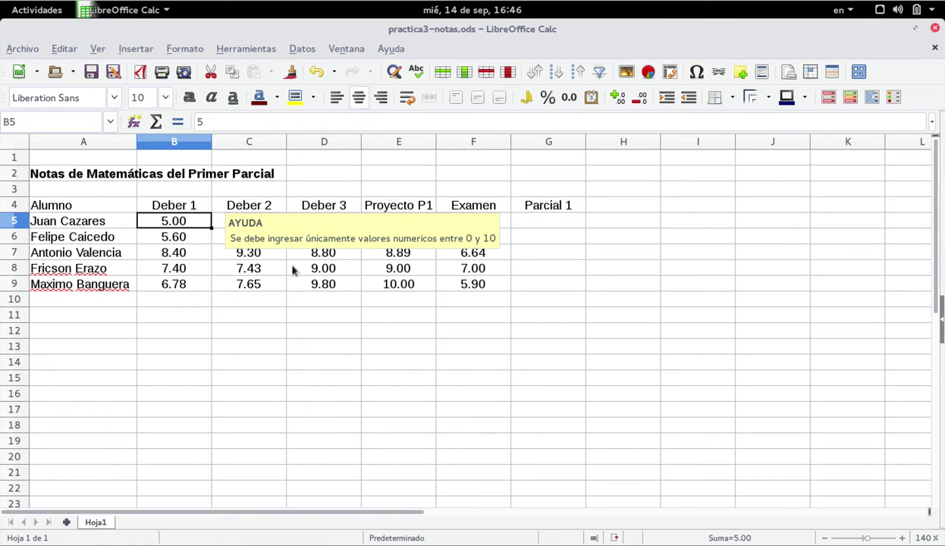
{"action": "key", "text": "Right"}
{"action": "key", "text": "Right"}
{"action": "key", "text": "Right"}
{"action": "key", "text": "Right"}
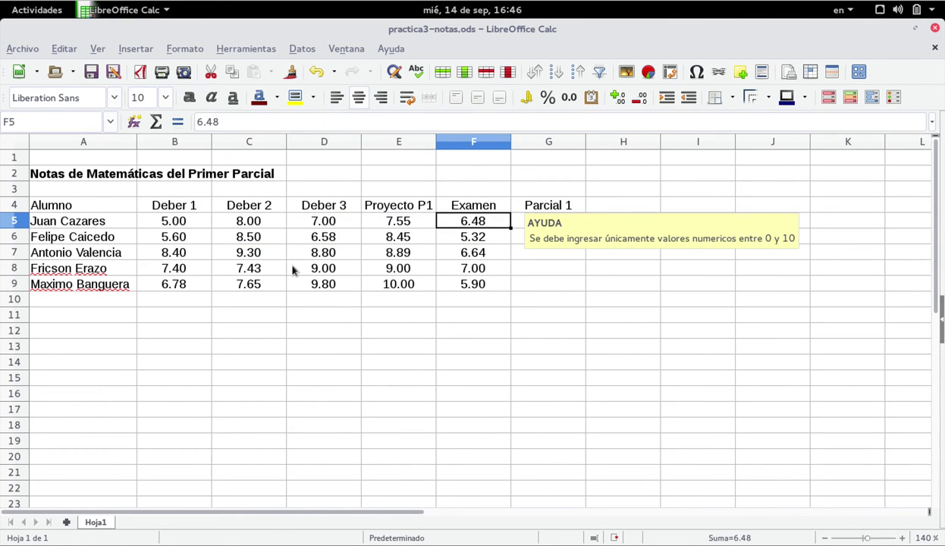
{"action": "key", "text": "Down"}
{"action": "key", "text": "Down"}
{"action": "key", "text": "Down"}
{"action": "key", "text": "Down"}
{"action": "key", "text": "Up"}
{"action": "key", "text": "Up"}
{"action": "key", "text": "Up"}
{"action": "key", "text": "Up"}
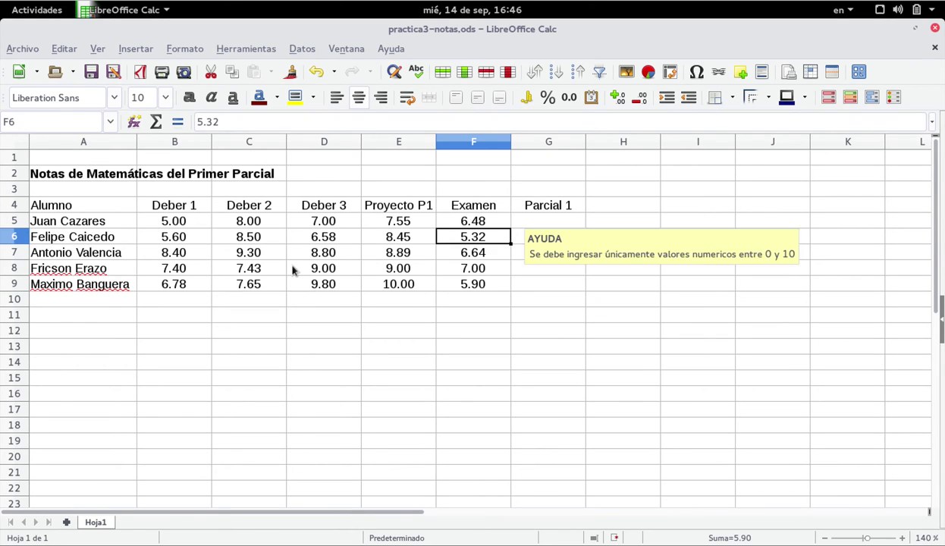
{"action": "key", "text": "Left"}
{"action": "key", "text": "Left"}
{"action": "key", "text": "Left"}
{"action": "key", "text": "Left"}
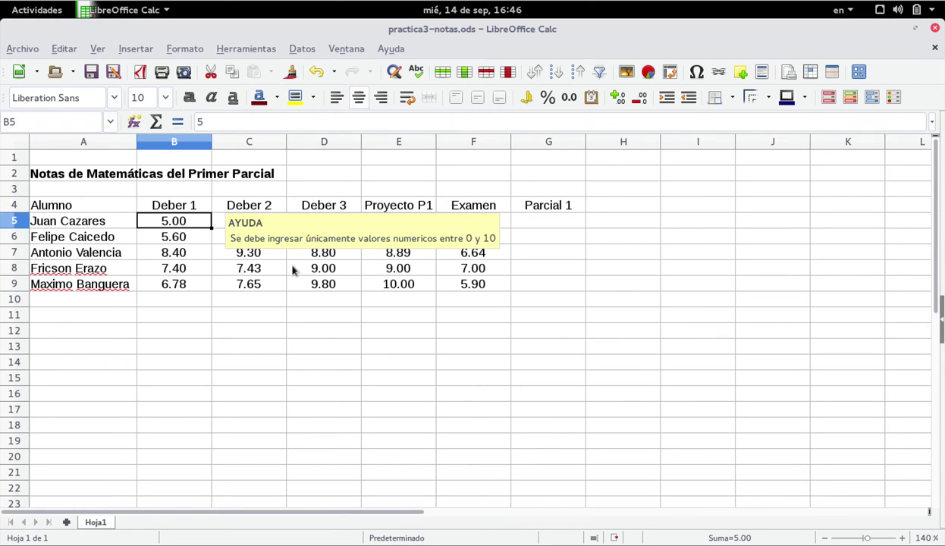
{"action": "key", "text": "shift+Right"}
{"action": "key", "text": "shift+Right"}
{"action": "key", "text": "shift+Right"}
{"action": "key", "text": "shift+Right"}
{"action": "key", "text": "shift+Right"}
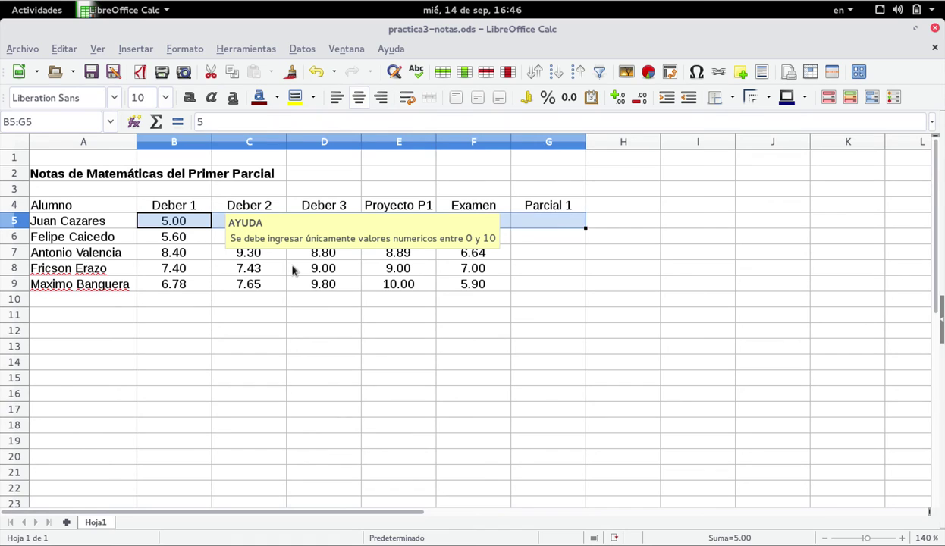
Reselect B5:F9, reopen Validez and switch off the input help
{"action": "key", "text": "shift+Left"}
{"action": "key", "text": "shift+Down"}
{"action": "key", "text": "shift+Down"}
{"action": "key", "text": "shift+Down"}
{"action": "key", "text": "shift+Down"}
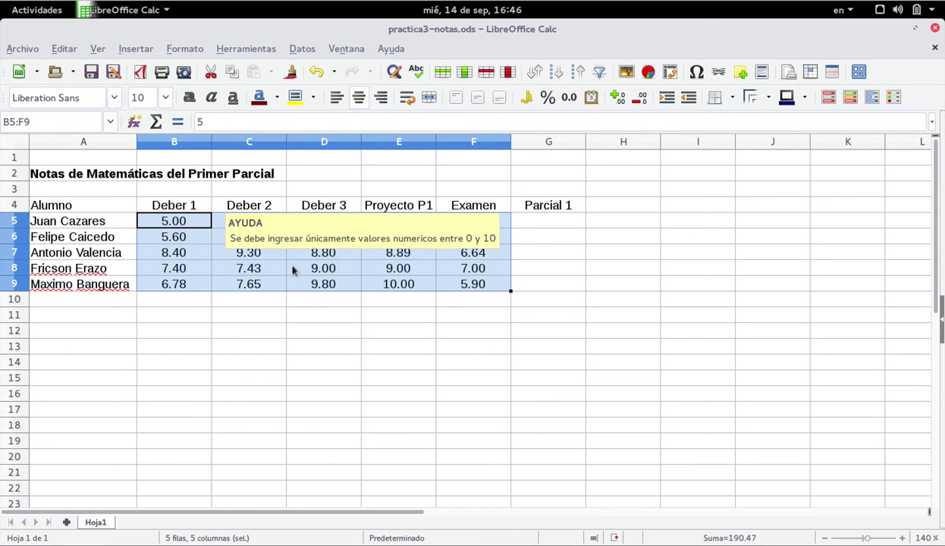
{"action": "left_click", "coordinate": [300, 48]}
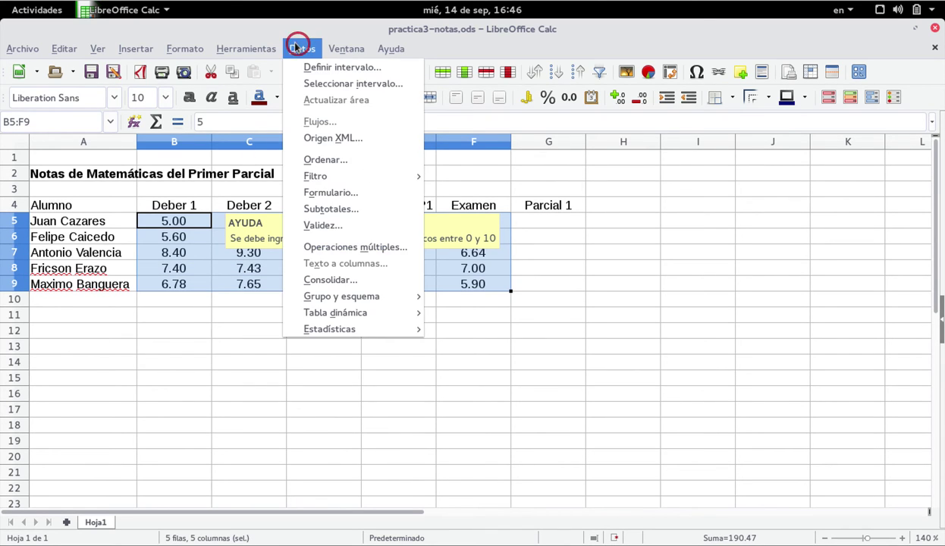
{"action": "left_click", "coordinate": [325, 226]}
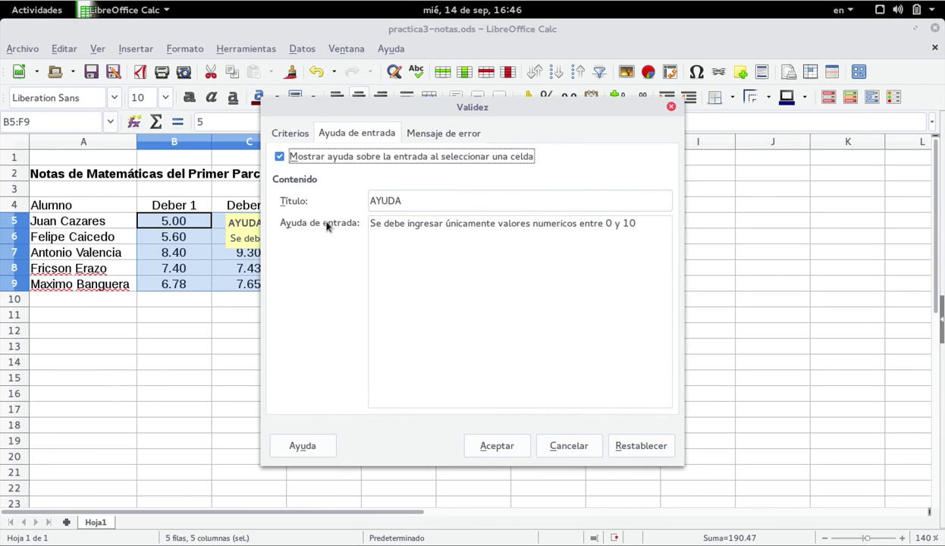
{"action": "left_click", "coordinate": [280, 157]}
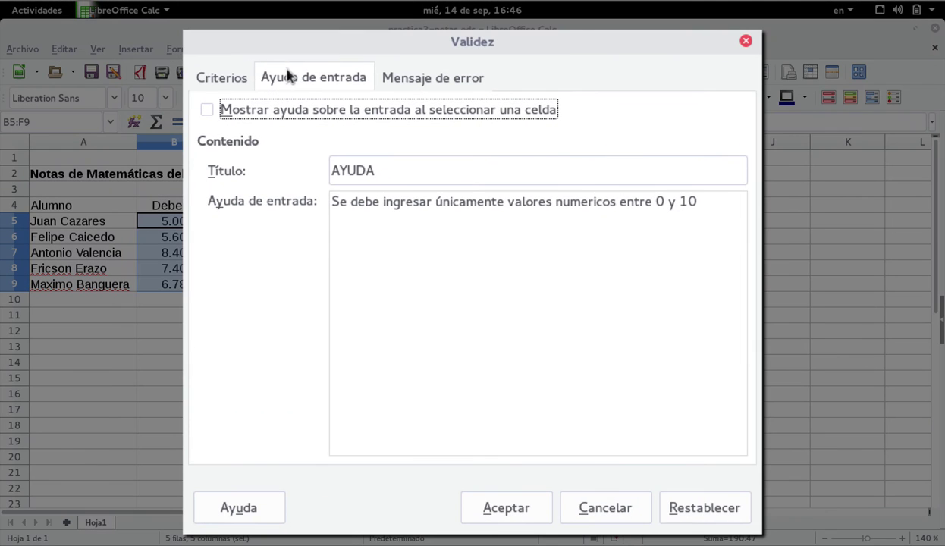
{"action": "left_click", "coordinate": [408, 82]}
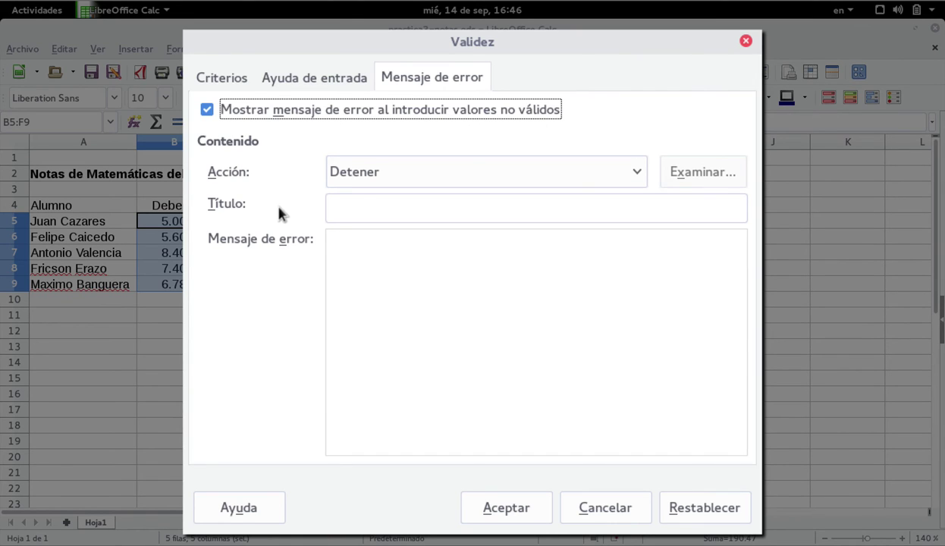
Keep the Detener action and title the error 'ERROR DE INGRESO DE DATOS'
{"action": "left_click", "coordinate": [632, 172]}
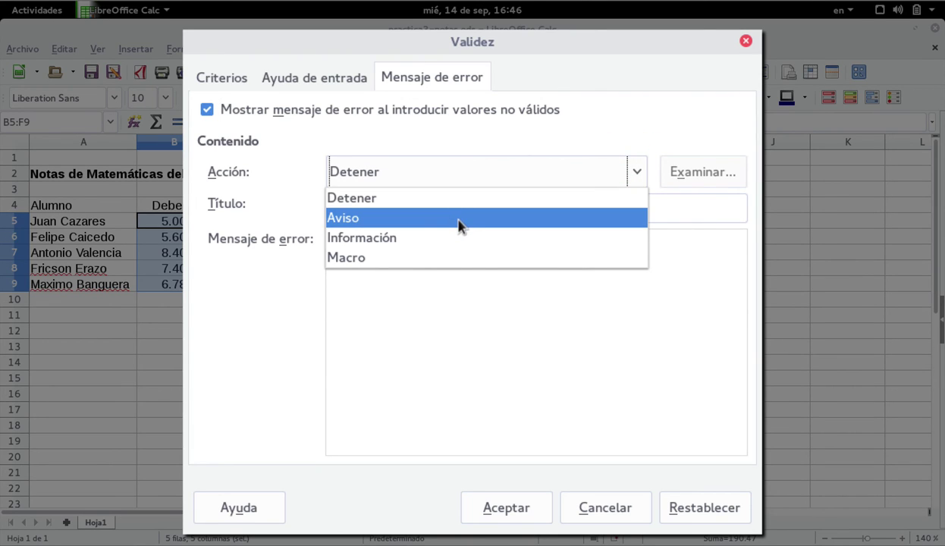
{"action": "left_click", "coordinate": [430, 204]}
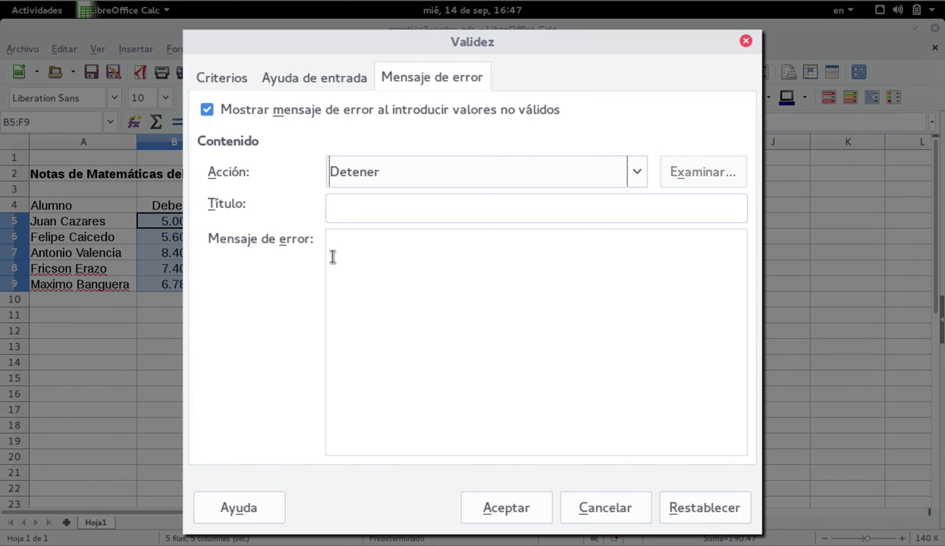
{"action": "left_click", "coordinate": [343, 218]}
{"action": "type", "text": "ERROR DE INGRESO DE DATOS"}
{"action": "key", "text": "Tab"}
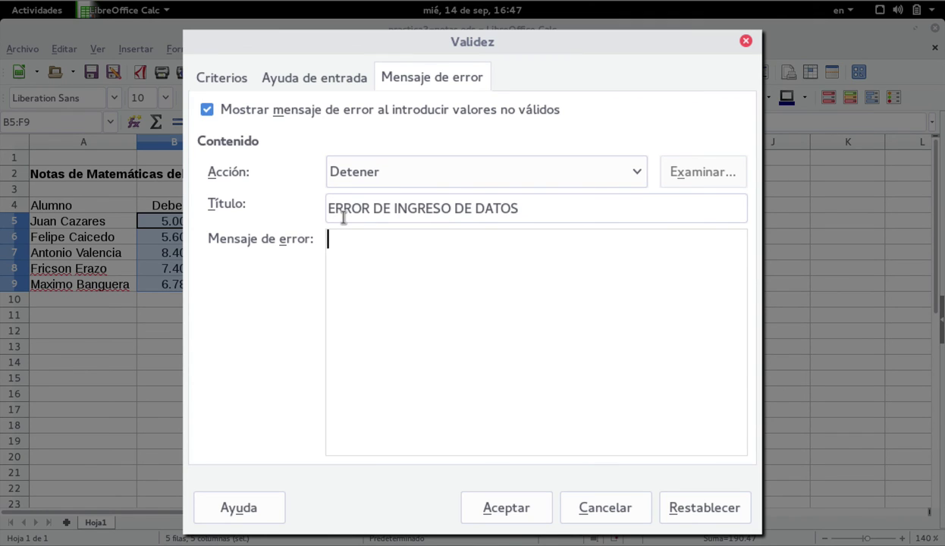
Write the error message about an invalid value asking for a new grade, then apply the settings
{"action": "type", "text": "Se ha ingresado un valor   ue no cumple con la condición d val"}
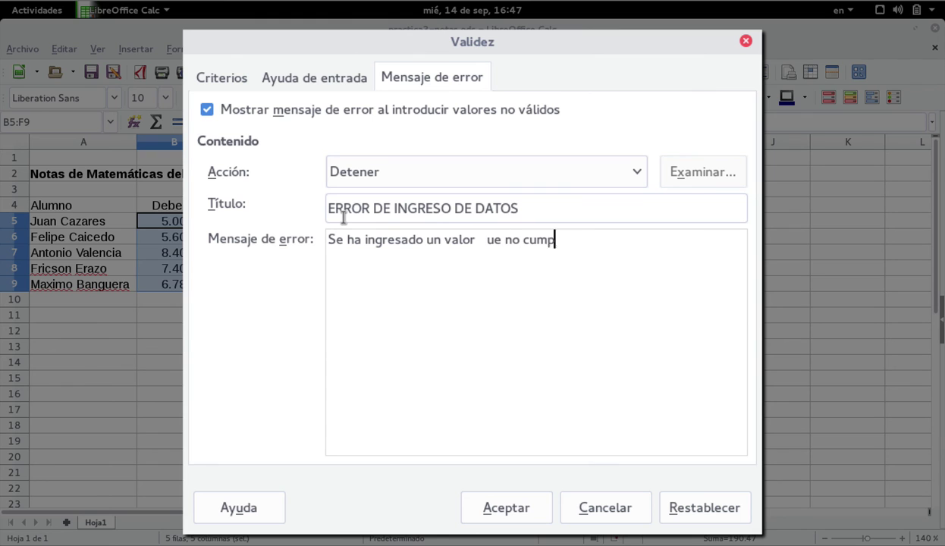
{"action": "key", "text": "BackSpace"}
{"action": "key", "text": "BackSpace"}
{"action": "key", "text": "BackSpace"}
{"action": "key", "text": "BackSpace"}
{"action": "type", "text": "e validez /"}
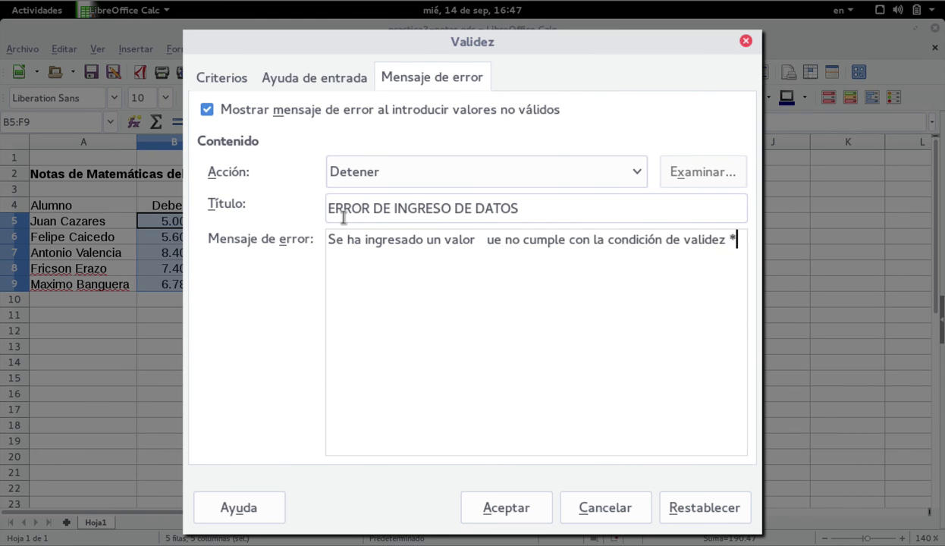
{"action": "left_click", "coordinate": [842, 10]}
{"action": "left_click", "coordinate": [817, 73]}
{"action": "type", "text": "¿ Por favor ingrese su nota nueva"}
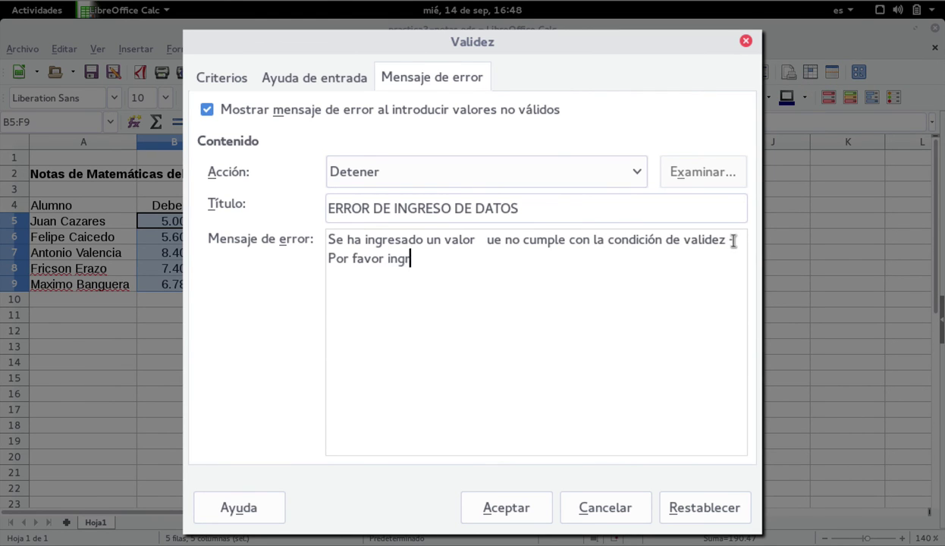
{"action": "left_click", "coordinate": [506, 508]}
{"action": "left_click", "coordinate": [369, 224]}
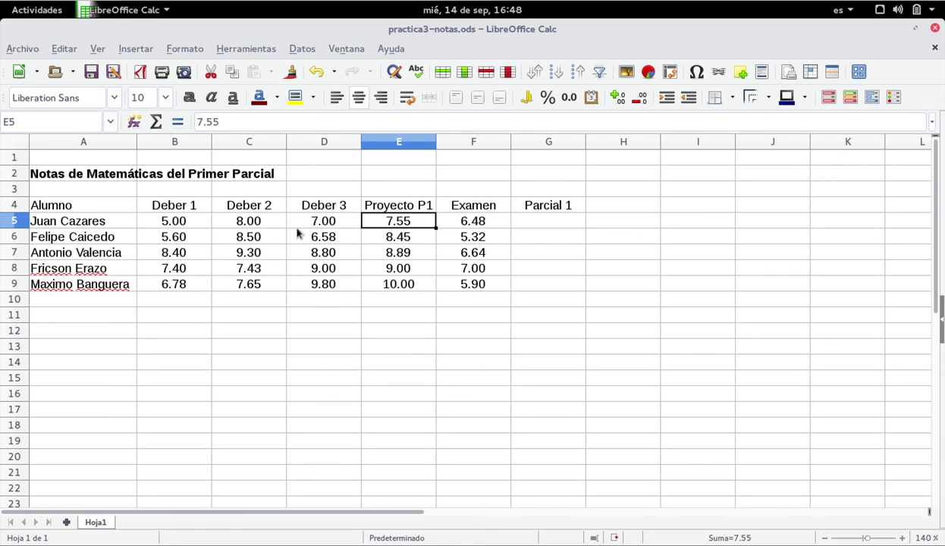
{"action": "key", "text": "Right"}
{"action": "key", "text": "Down"}
{"action": "key", "text": "Down"}
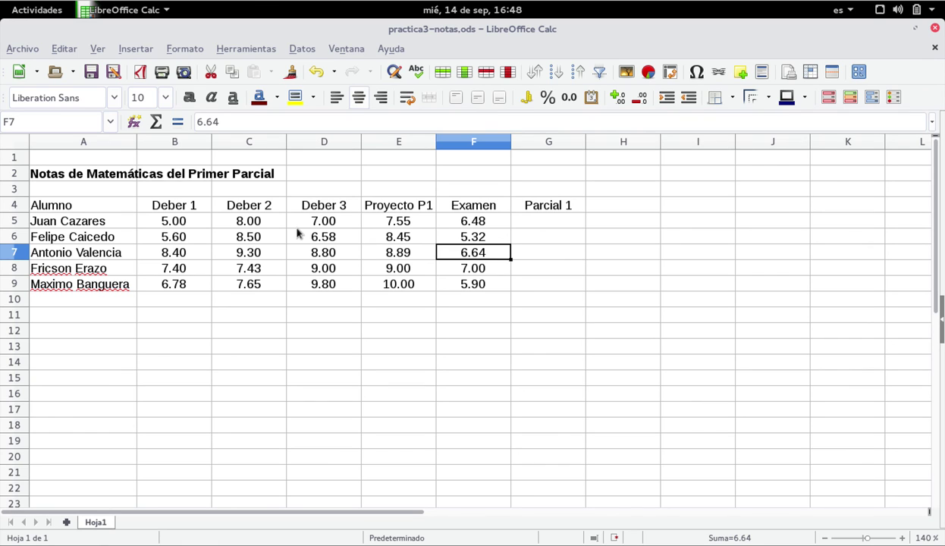
{"action": "type", "text": "10000"}
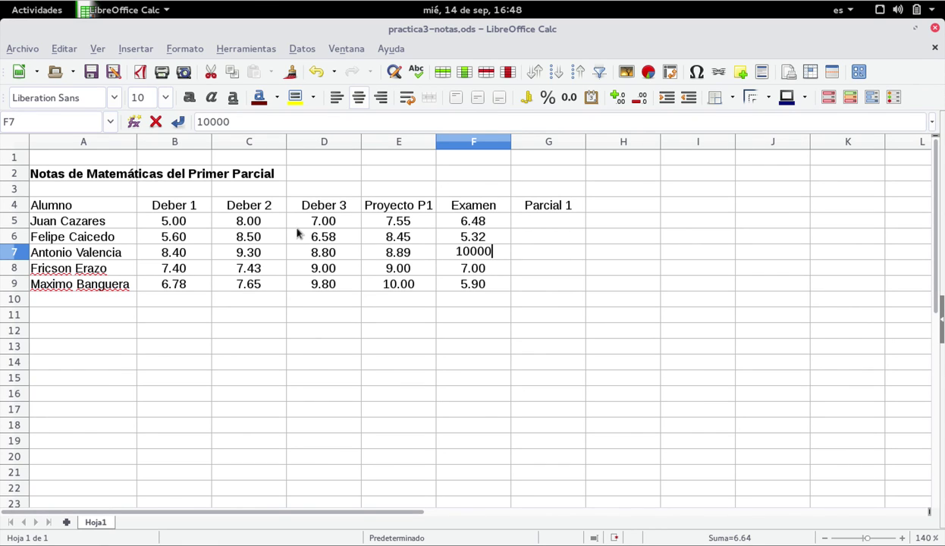
{"action": "key", "text": "BackSpace"}
{"action": "key", "text": "Return"}
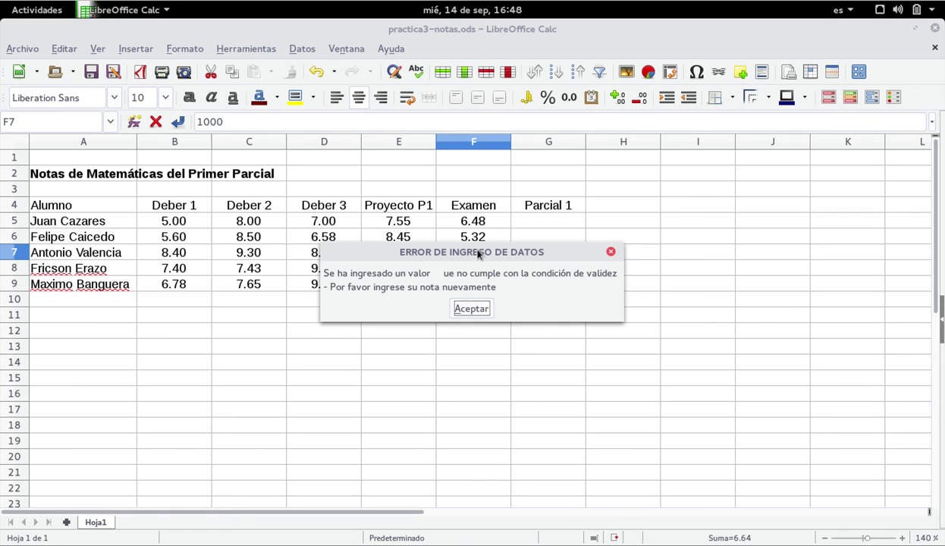
Dismiss the error so F7 keeps 6.64, then reselect the grade table B5:F9
{"action": "left_click", "coordinate": [472, 308]}
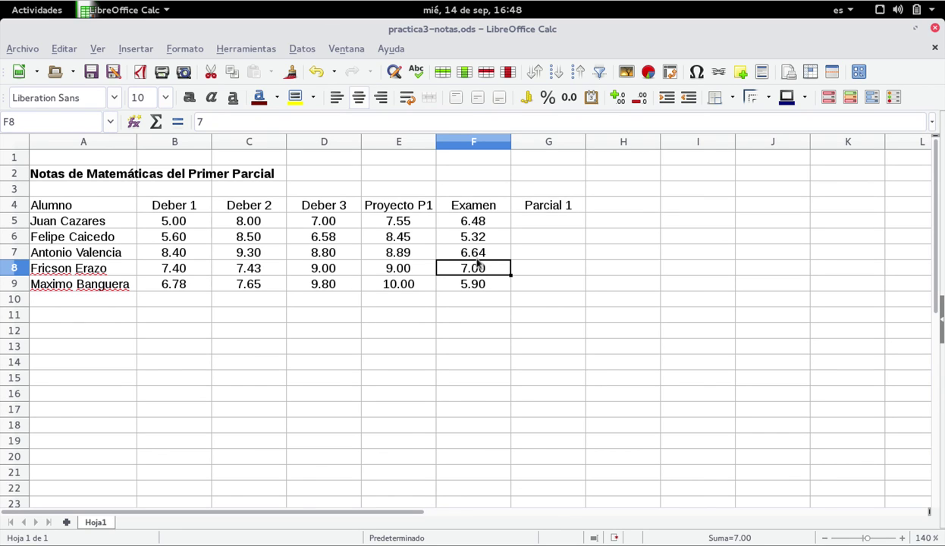
{"action": "left_click", "coordinate": [332, 237]}
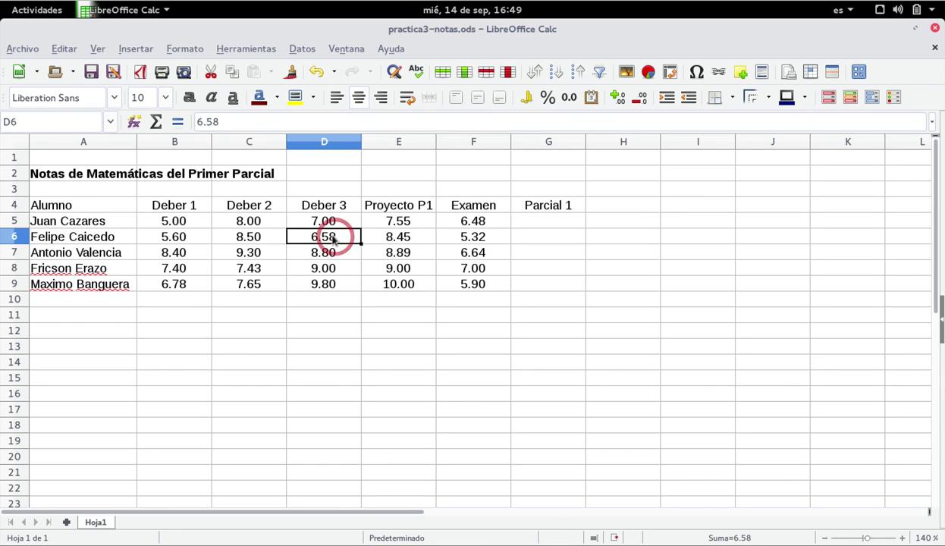
{"action": "left_click_drag", "start_coordinate": [165, 222], "coordinate": [460, 284]}
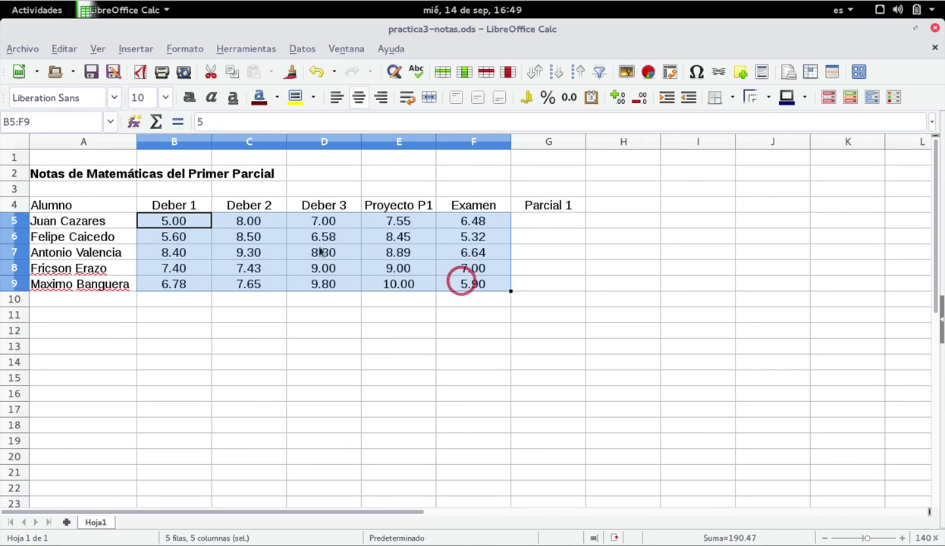